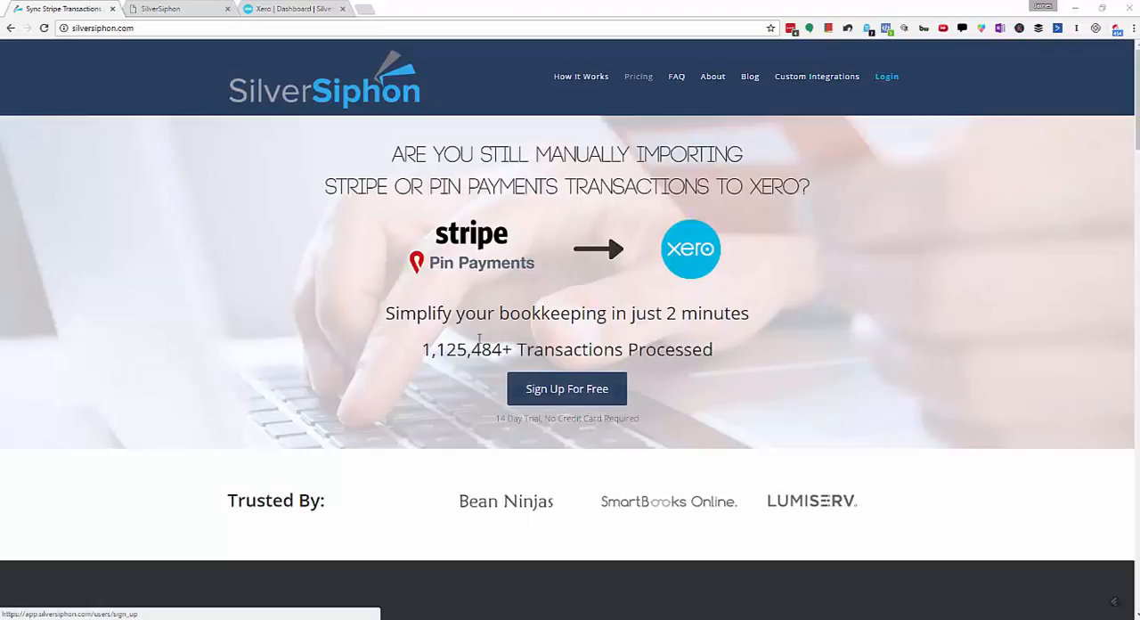
# Step: Switch to Xero and start adding a bank account, searching for "Stripe" as the bank and adding it as an unlisted bank
pyautogui.click(296, 10)
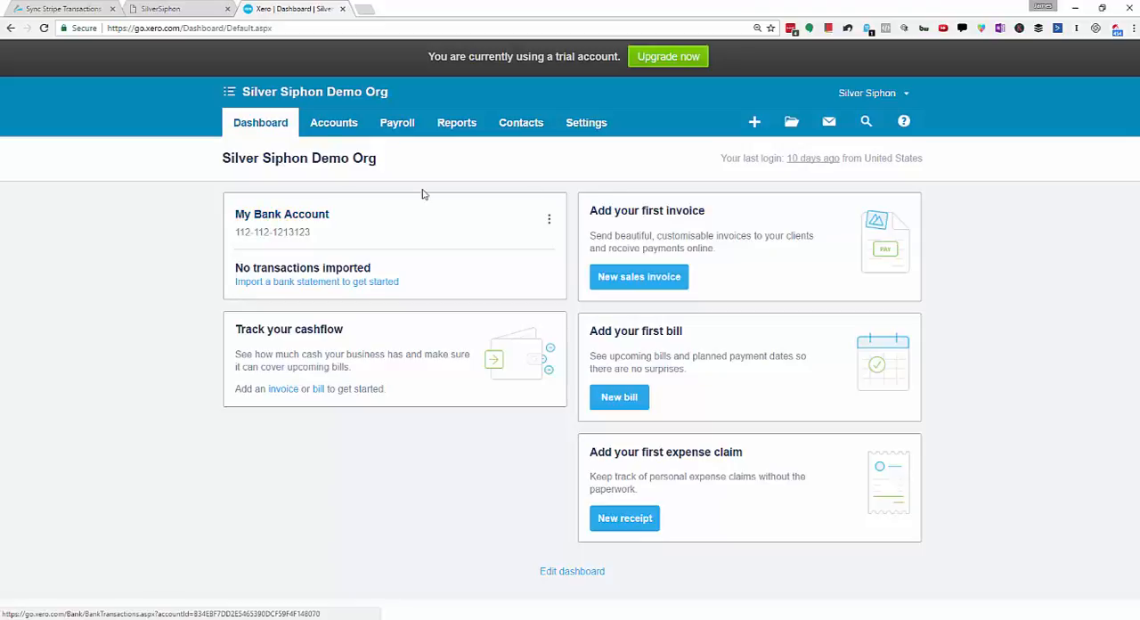
pyautogui.click(326, 123)
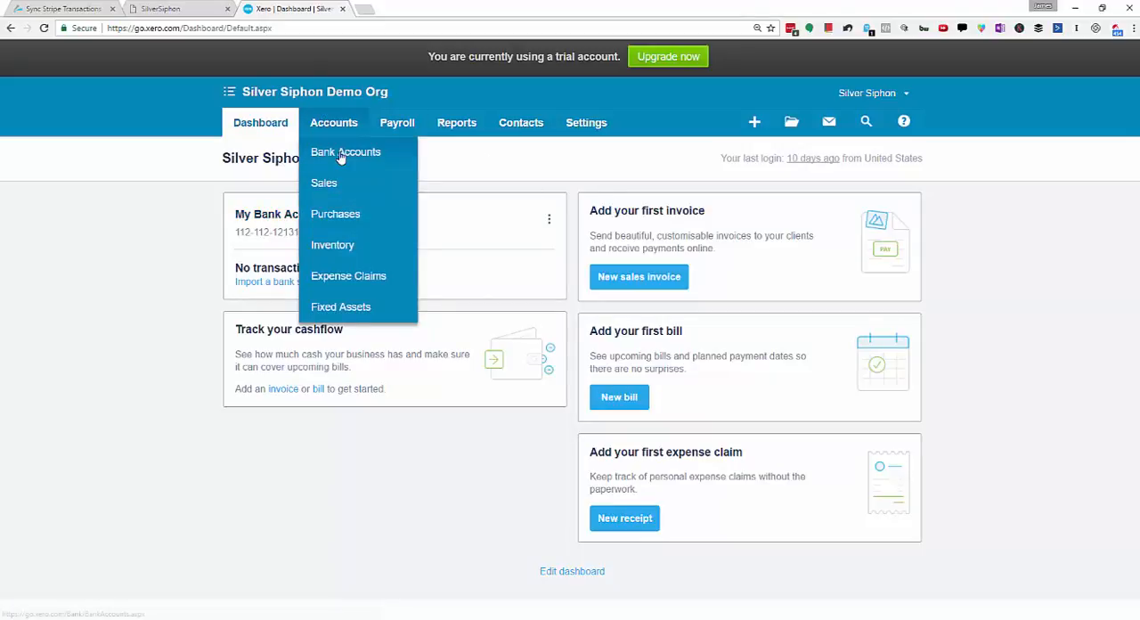
pyautogui.click(341, 156)
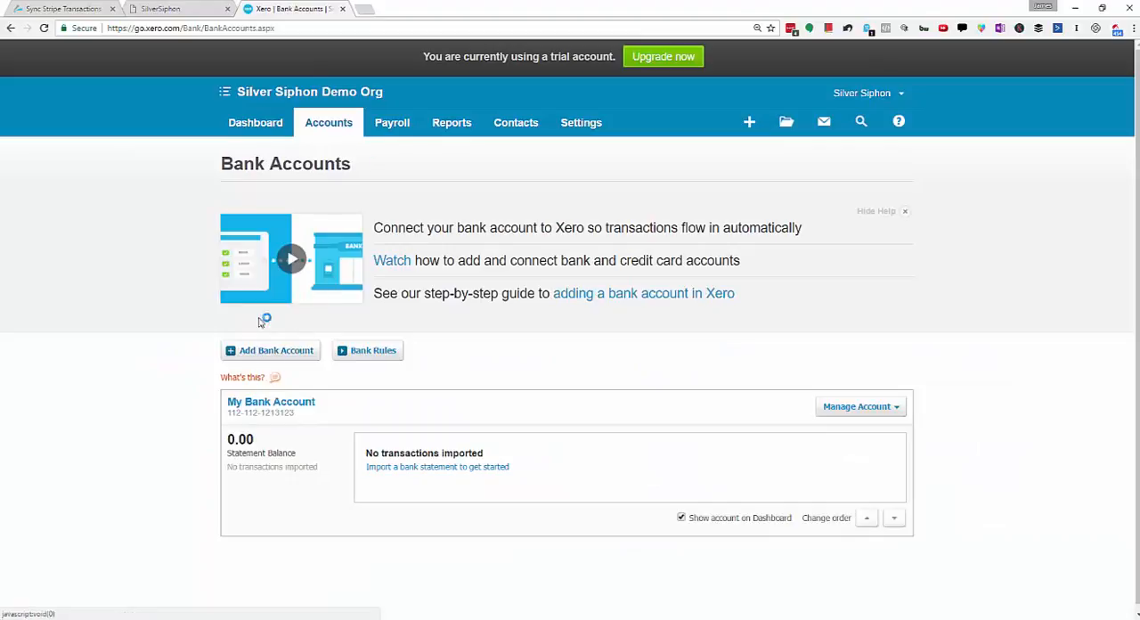
pyautogui.click(266, 354)
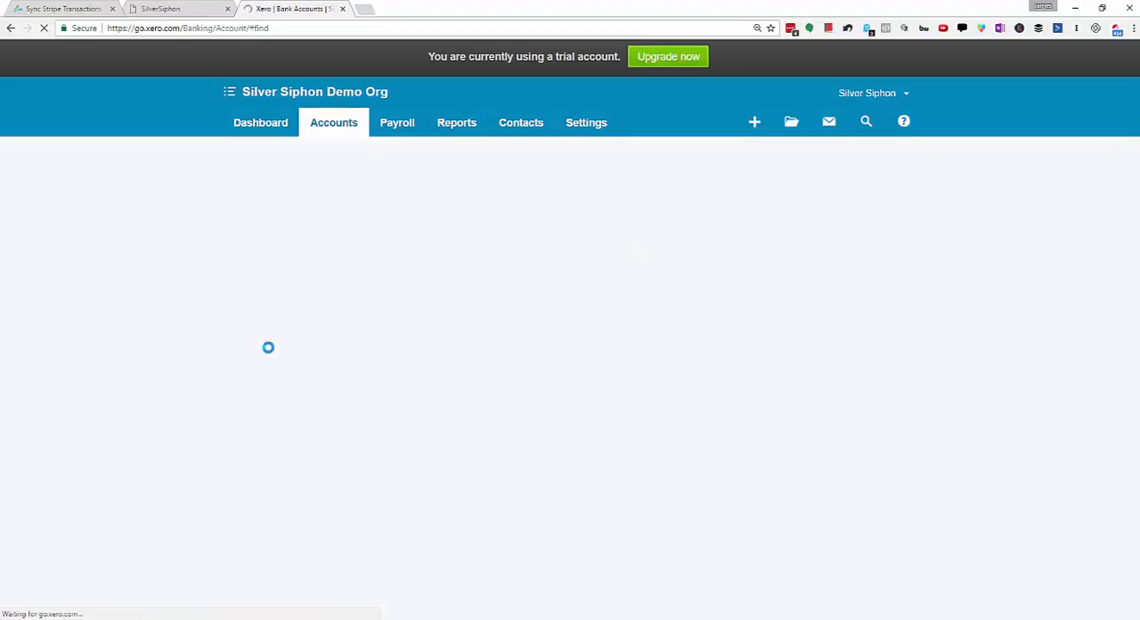
pyautogui.click(464, 295)
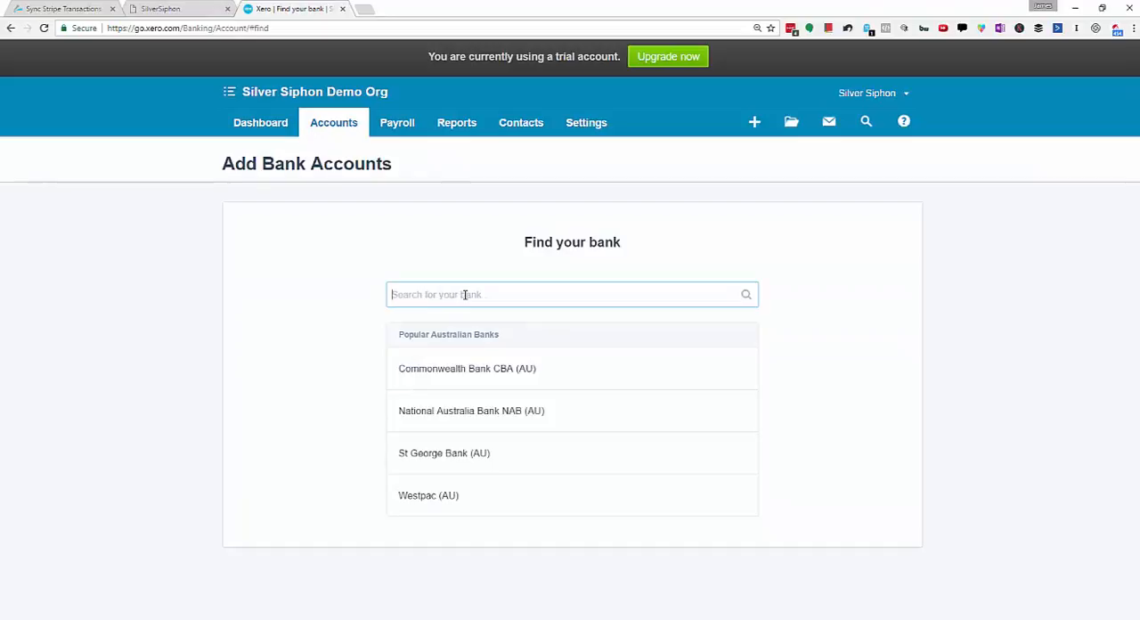
pyautogui.write('Stripe')
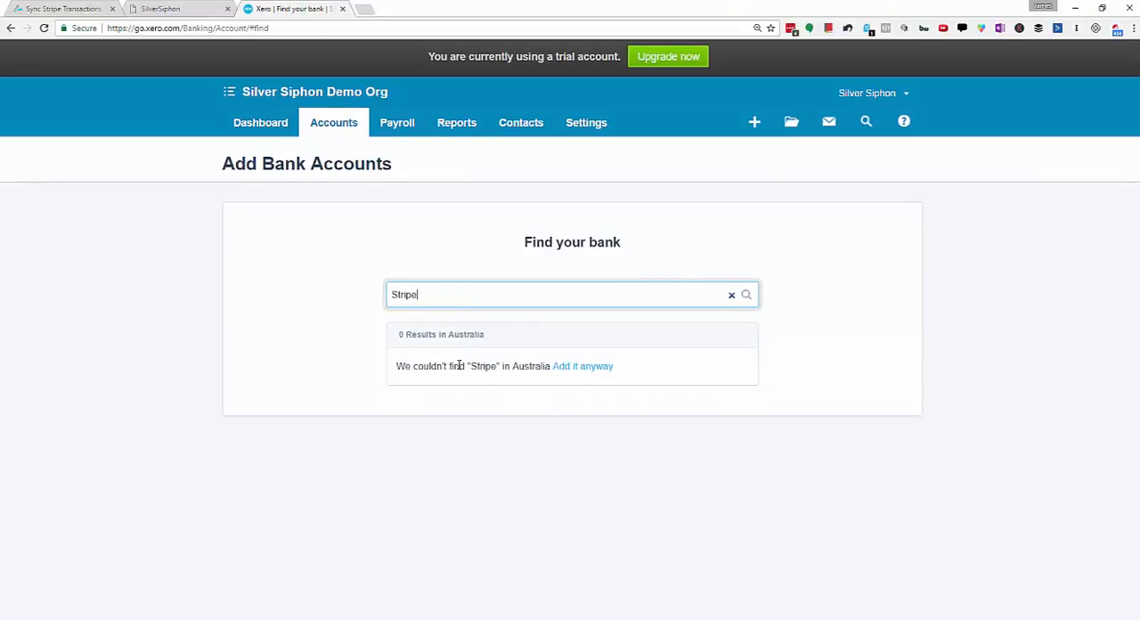
pyautogui.click(578, 370)
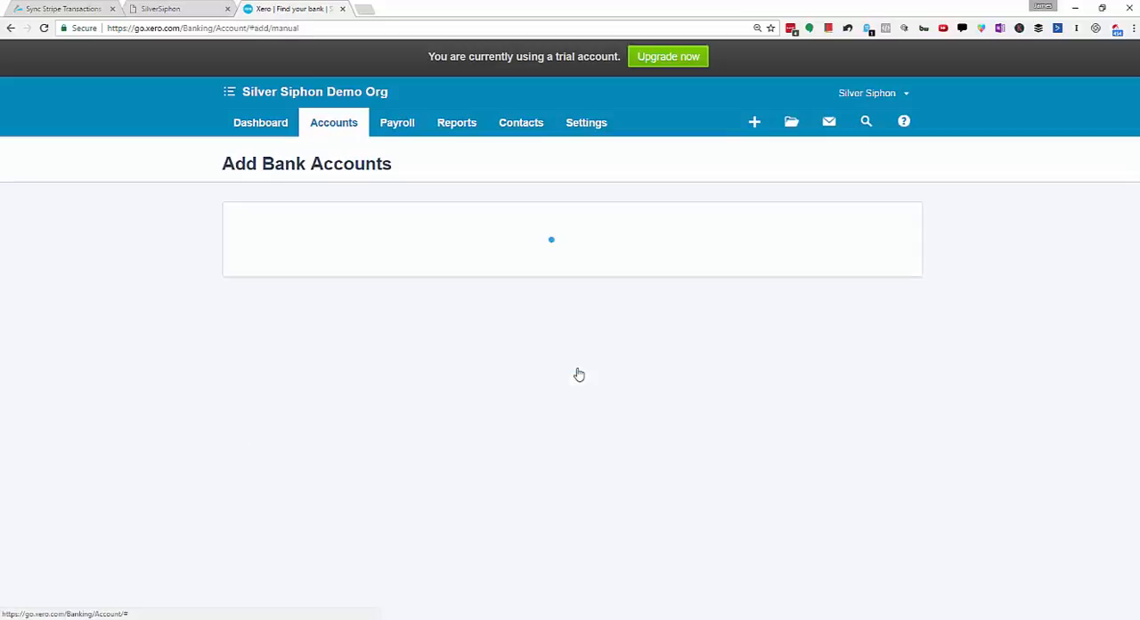
# Step: Enter Stripe as the account name in the bank account details, matching the bank name
pyautogui.click(509, 333)
pyautogui.doubleClick(492, 292)
pyautogui.hotkey('ctrl', 'c')
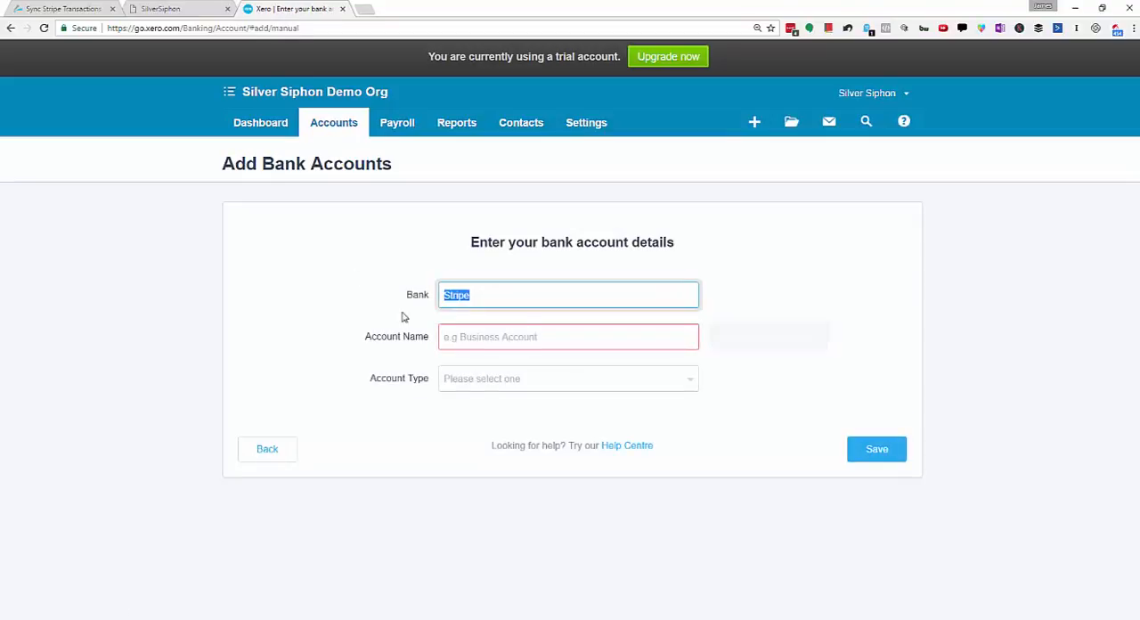
pyautogui.click(521, 337)
pyautogui.hotkey('ctrl', 'v')
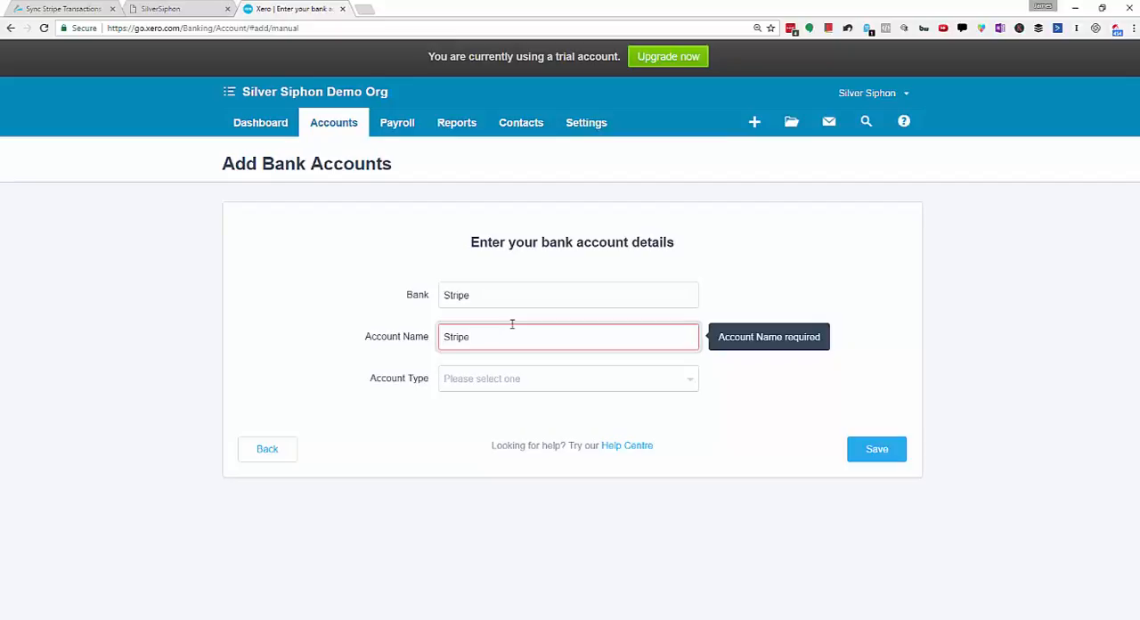
pyautogui.write('AUD')
pyautogui.press('BackSpace')
pyautogui.press('BackSpace')
pyautogui.press('BackSpace')
pyautogui.write('US')
pyautogui.press('BackSpace')
# Step: Set the account type to Other, fill in the BSB and account number, and save the bank account
pyautogui.click(550, 374)
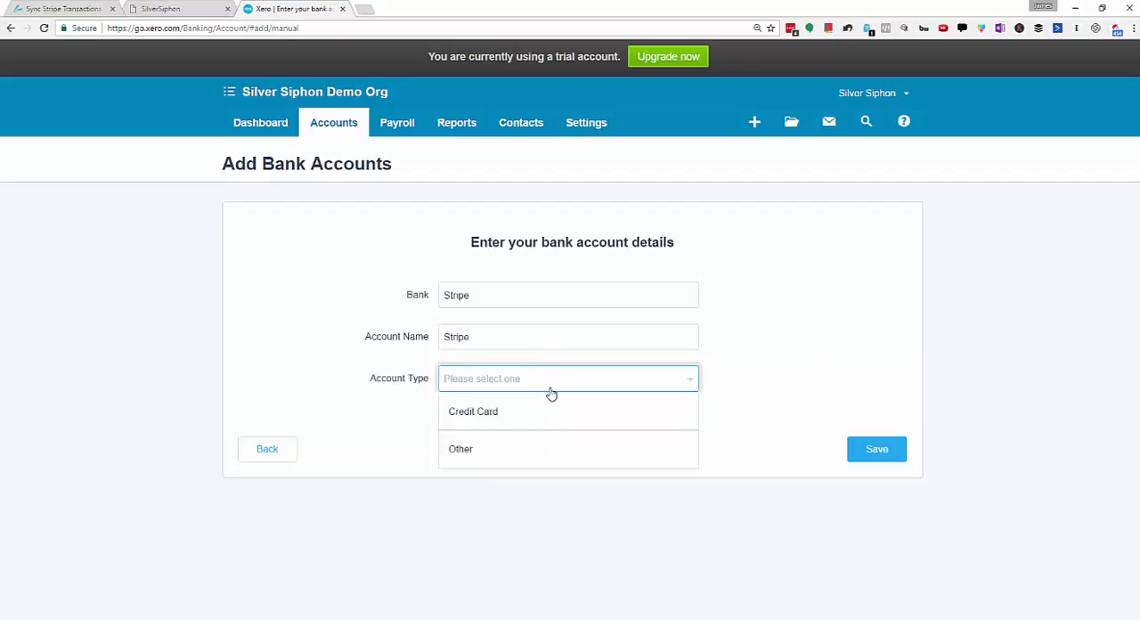
pyautogui.click(507, 455)
pyautogui.click(488, 418)
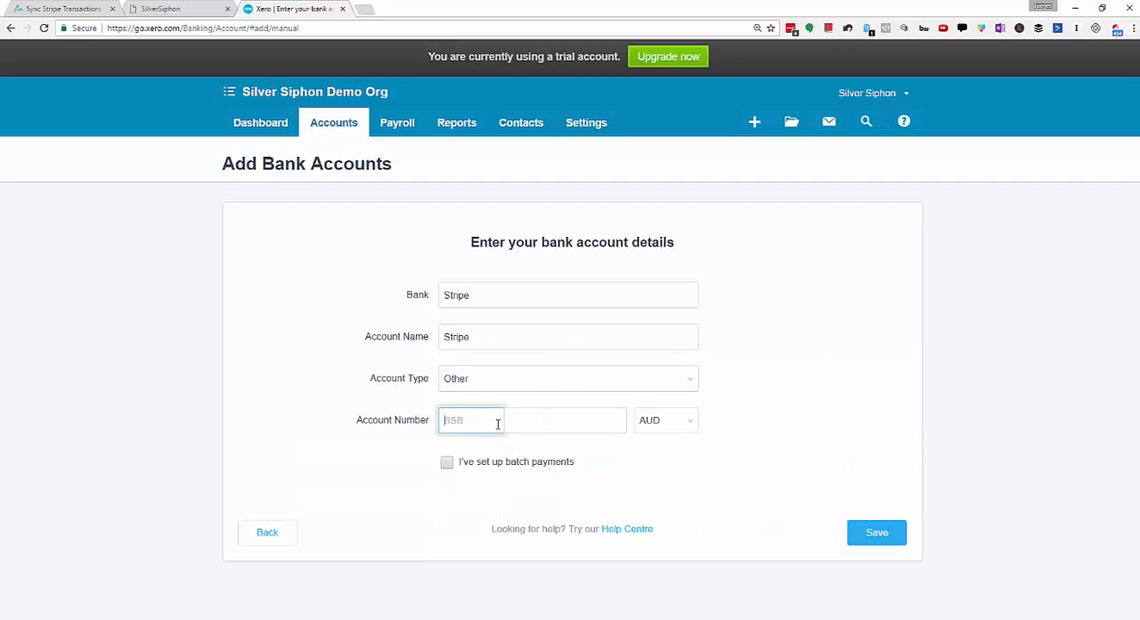
pyautogui.write('111-111')
pyautogui.click(563, 421)
pyautogui.write('1111111')
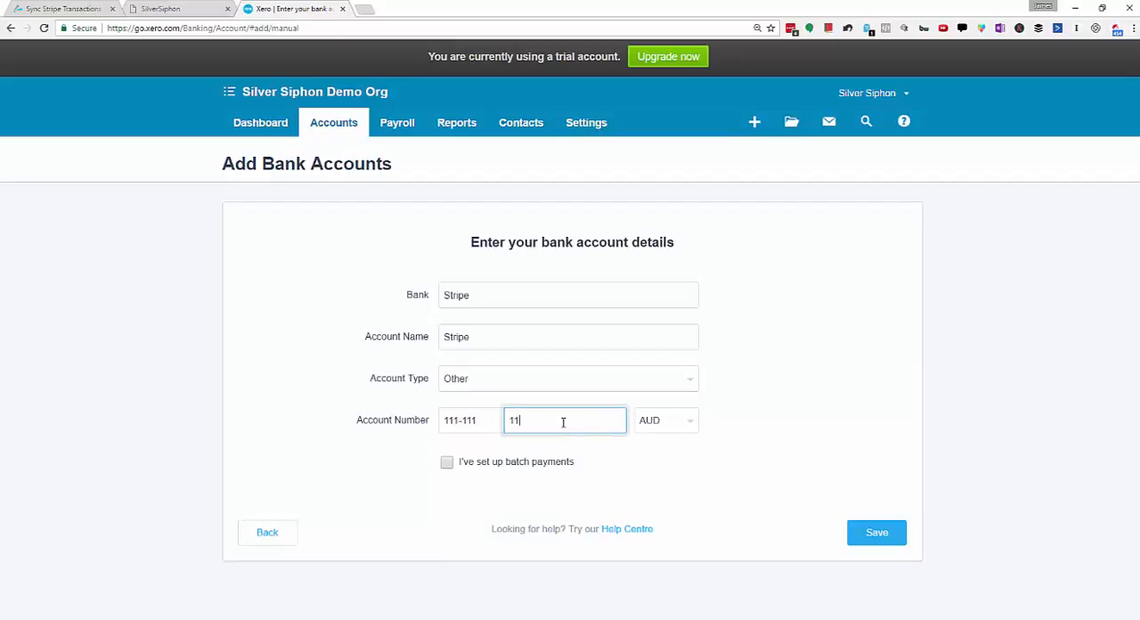
pyautogui.click(851, 535)
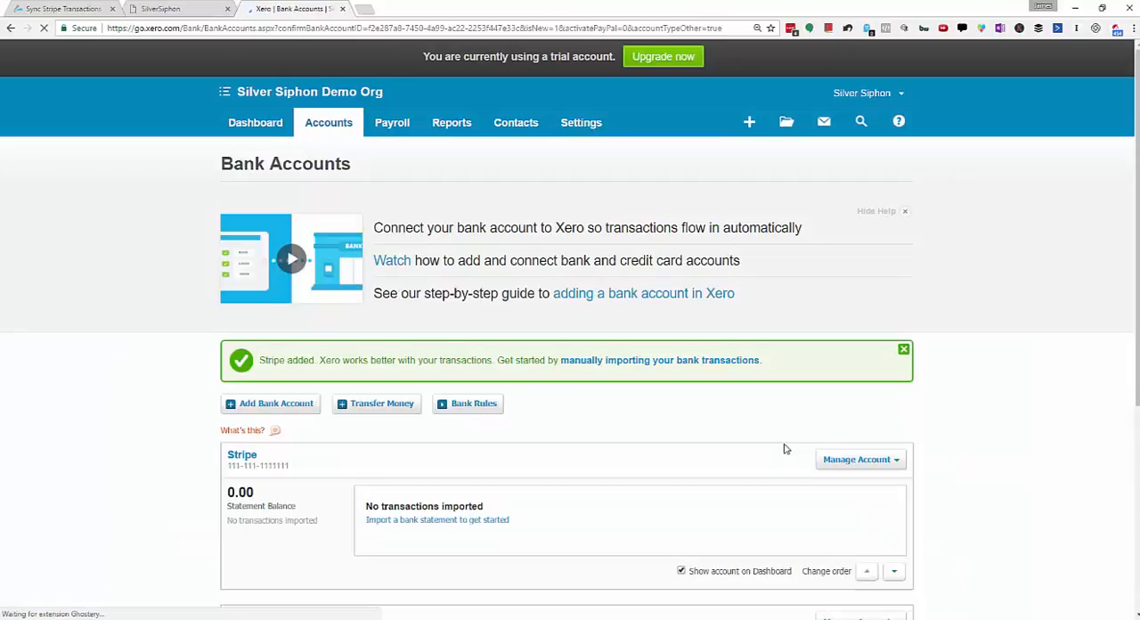
# Step: Switch to SilverSiphon, dismiss the sync warning, and connect the SilverSiphon Staging Stripe account as the processor account
pyautogui.click(166, 10)
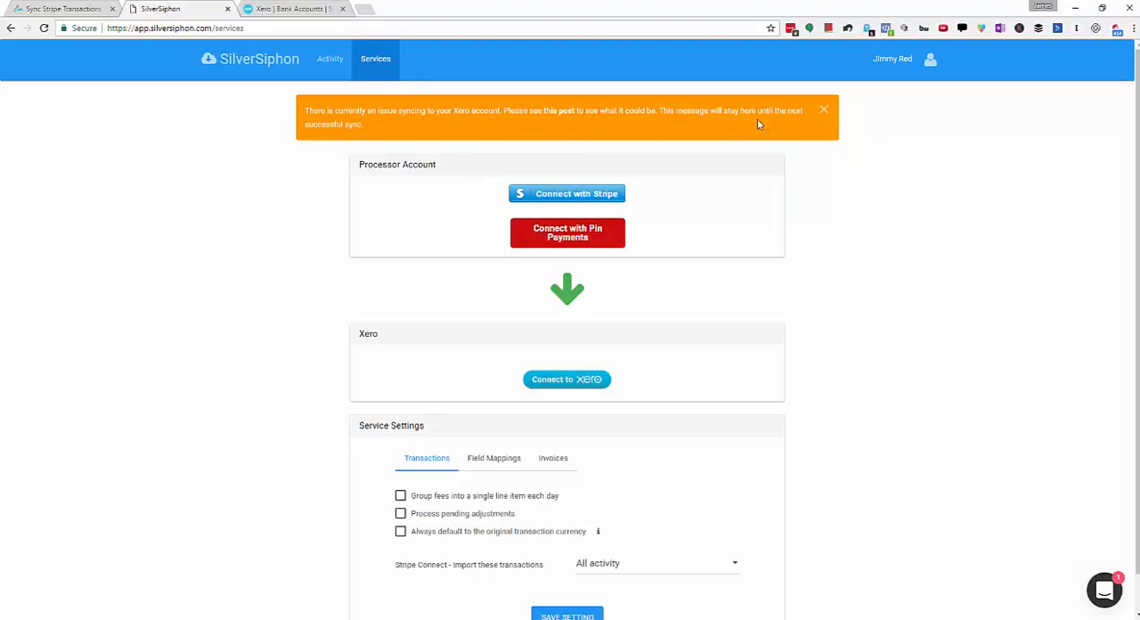
pyautogui.click(824, 112)
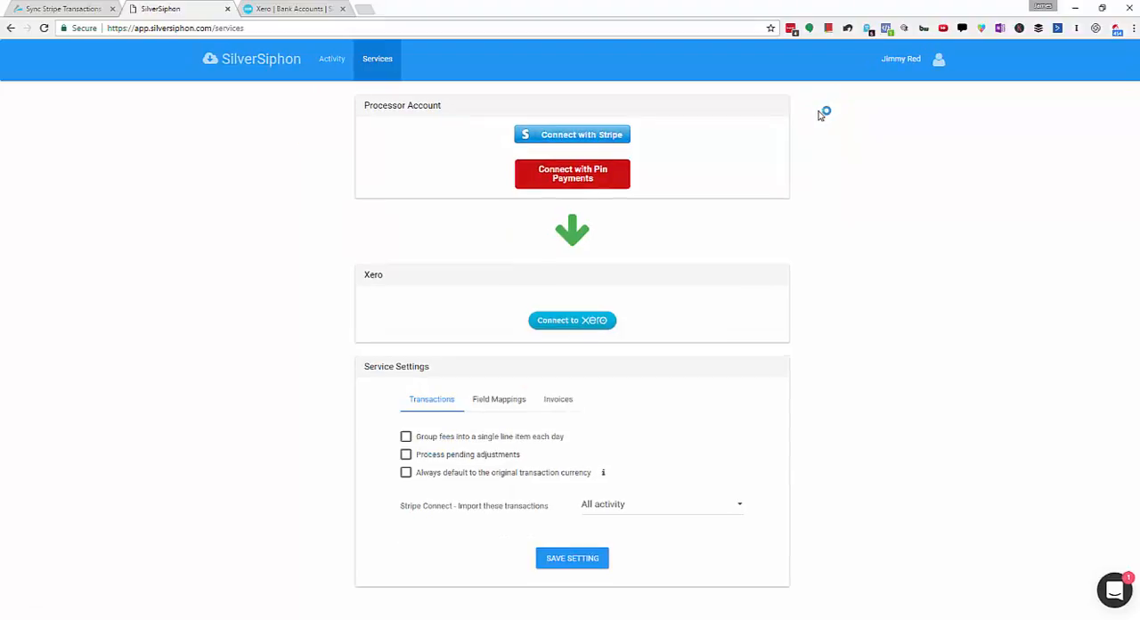
pyautogui.click(613, 138)
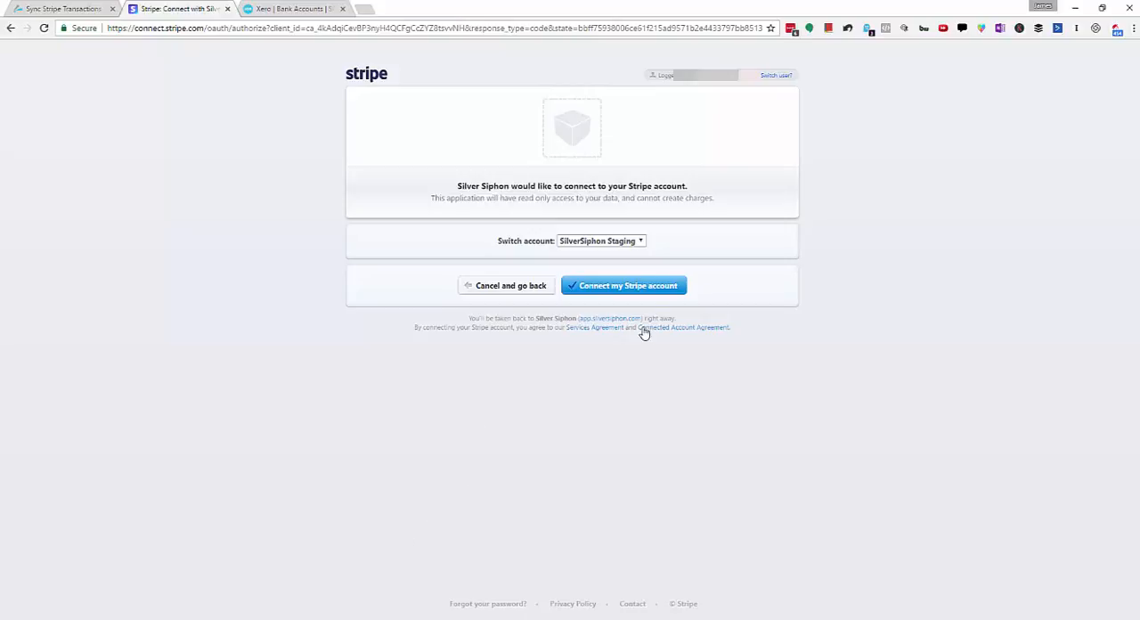
pyautogui.click(659, 294)
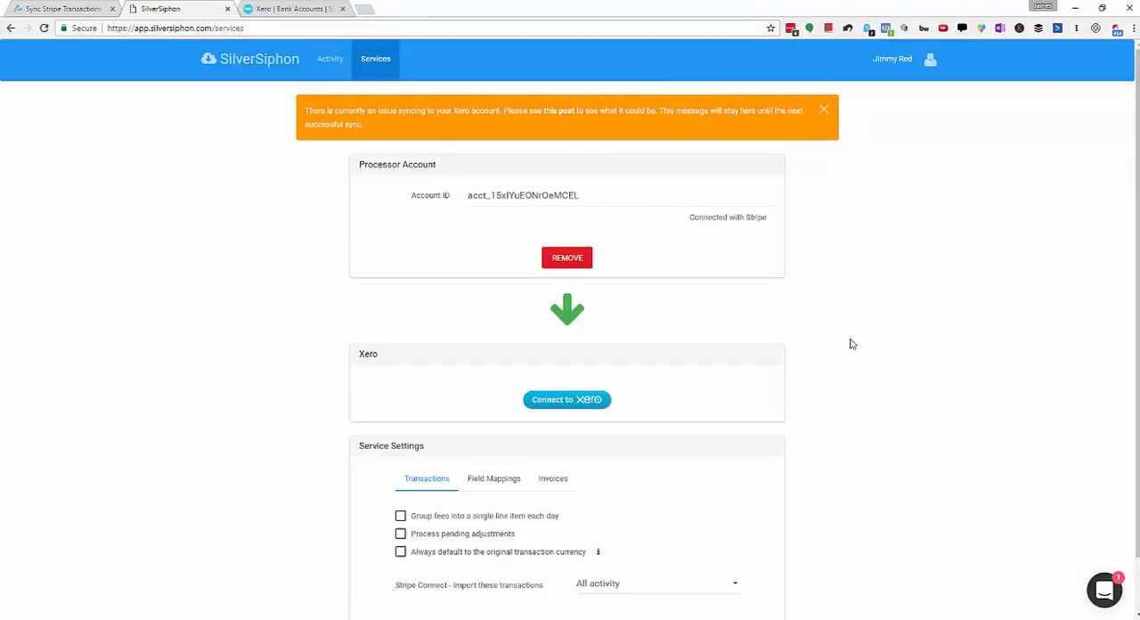
# Step: Connect SilverSiphon to Xero, allowing it access to the Silver Siphon Demo Org data for 30 minutes
pyautogui.scroll(-1, 850, 342)
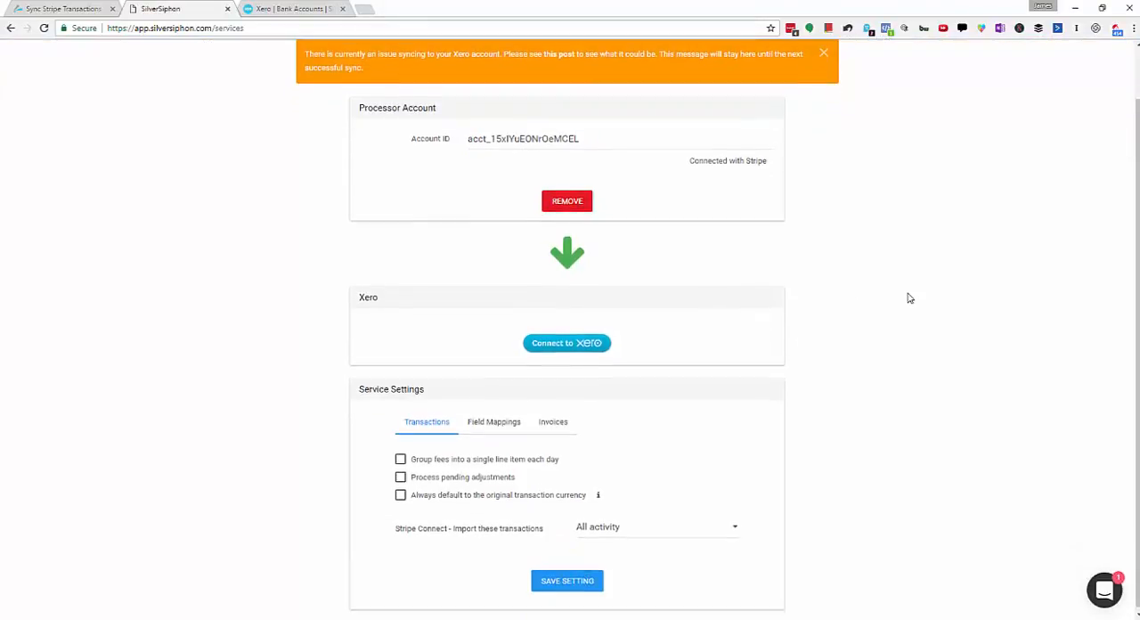
pyautogui.click(576, 349)
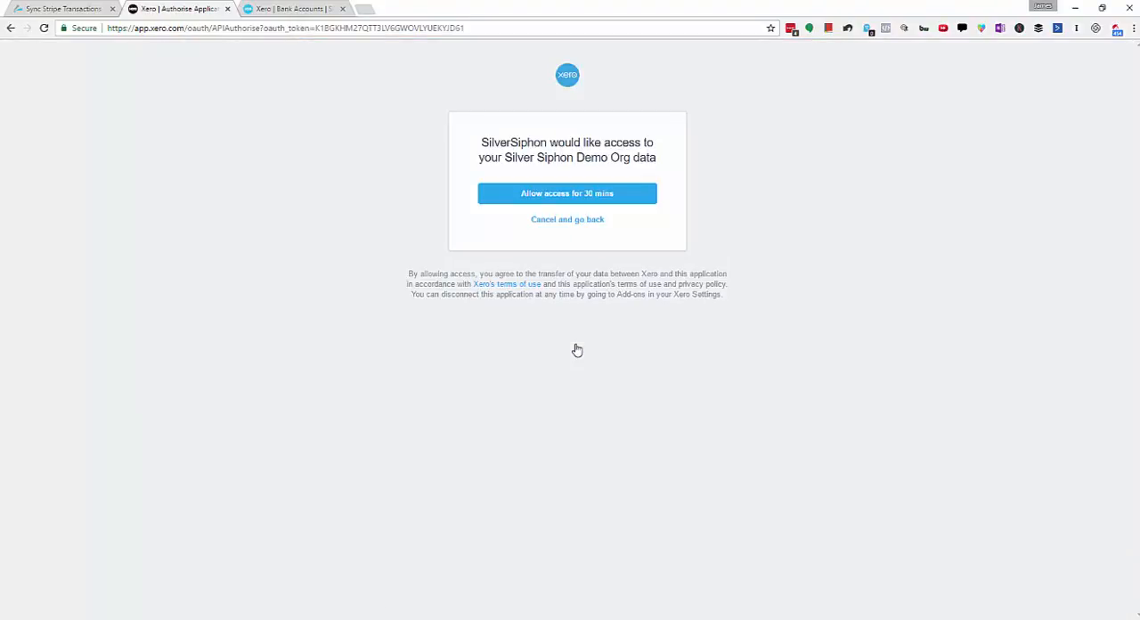
pyautogui.click(524, 198)
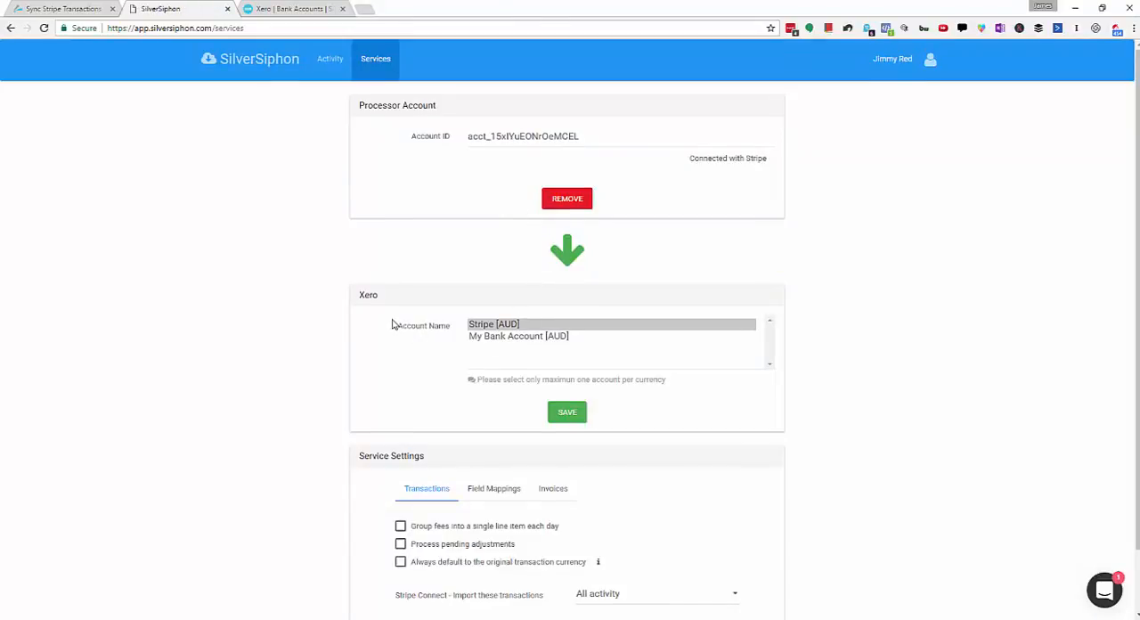
# Step: Select only Stripe [AUD] as the Xero account for syncing and save the selection
pyautogui.scroll(-1, 425, 319)
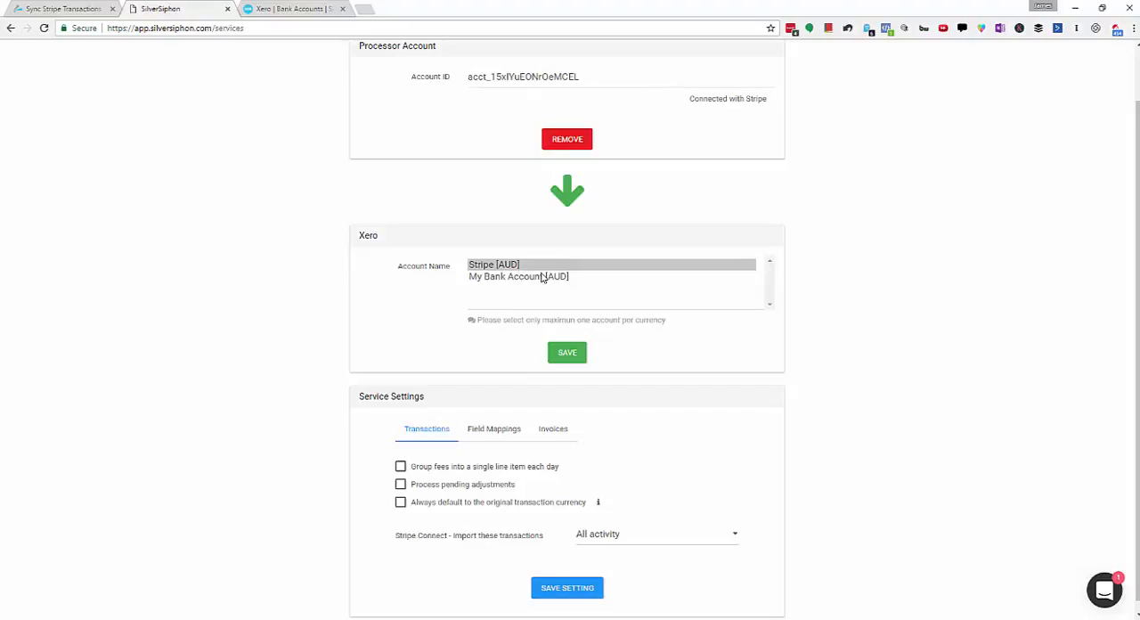
pyautogui.click(503, 267)
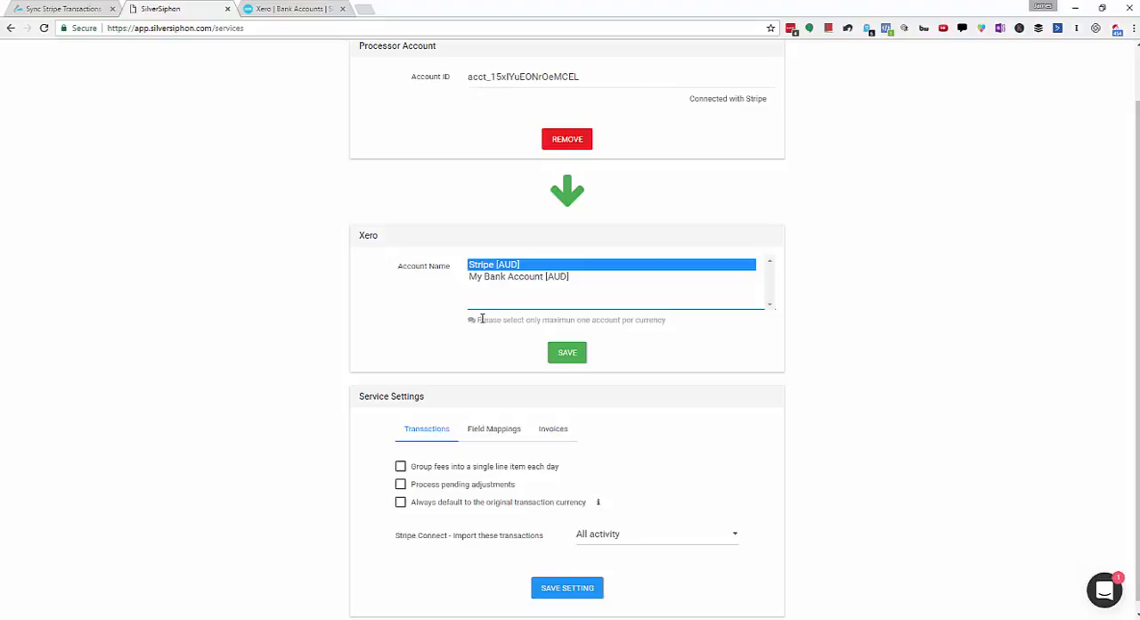
pyautogui.moveTo(479, 319); pyautogui.dragTo(591, 320)
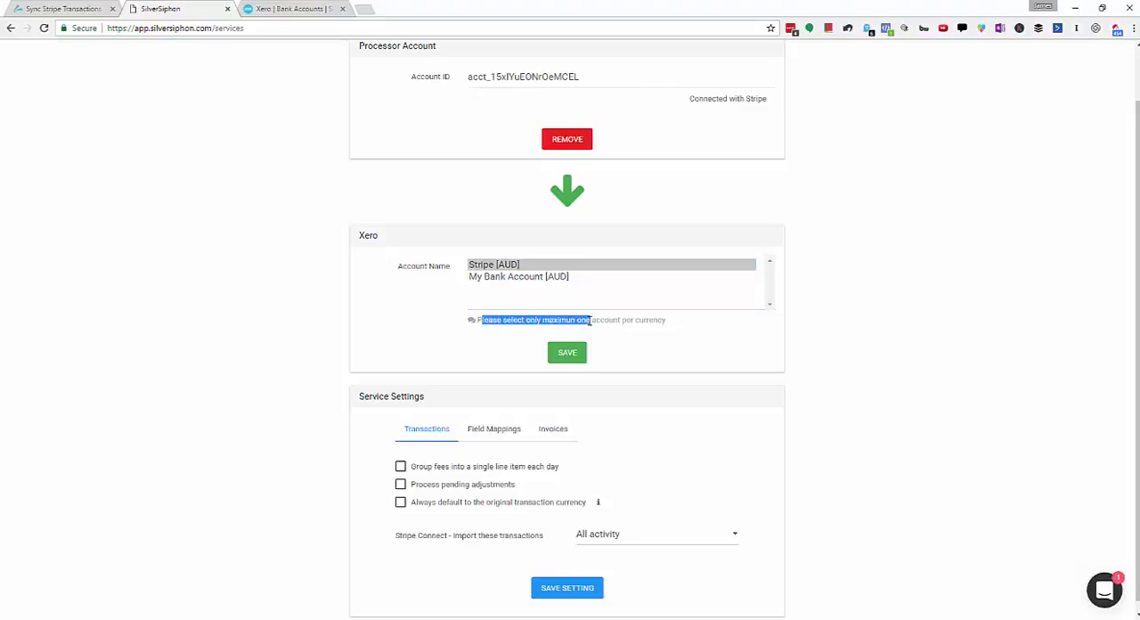
pyautogui.click(662, 360)
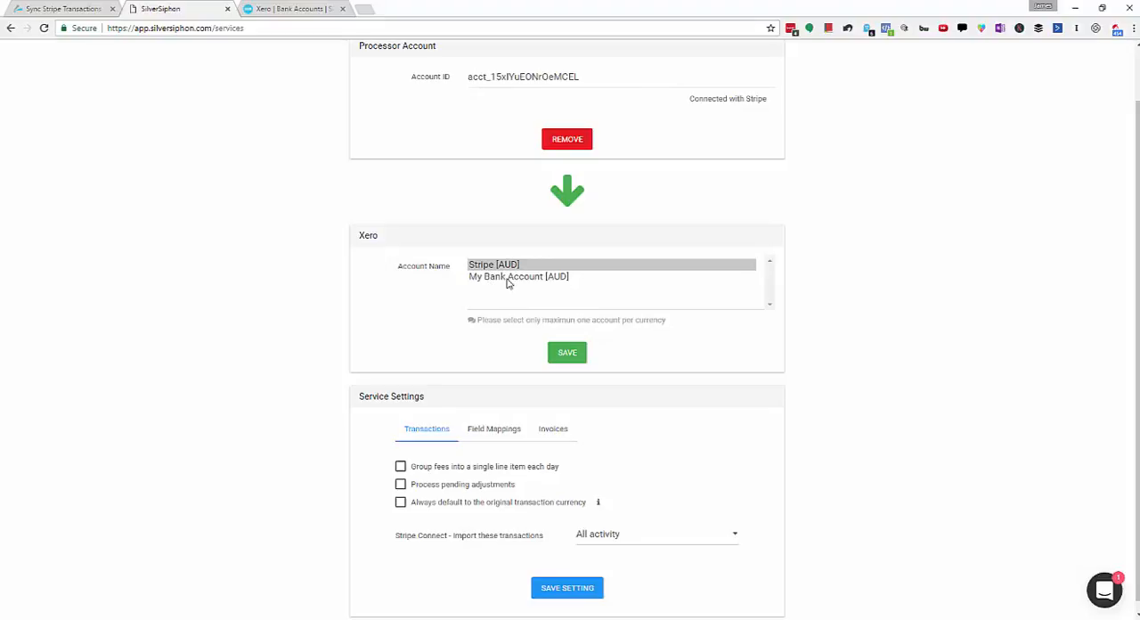
pyautogui.keyDown('ctrl'); pyautogui.click(538, 279); pyautogui.keyUp('ctrl')
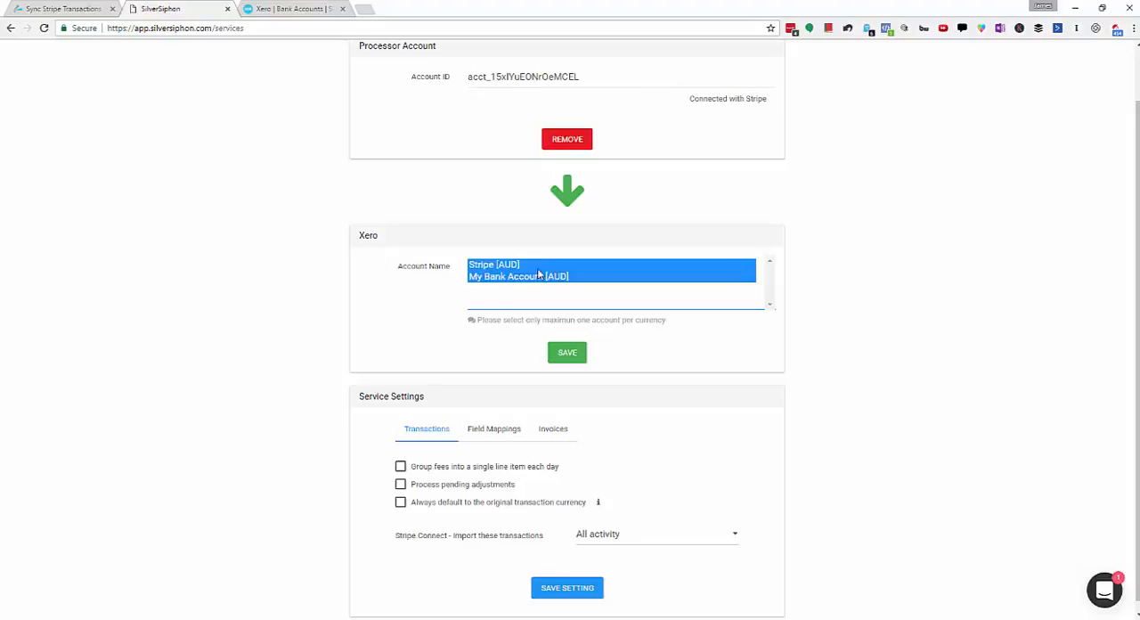
pyautogui.click(536, 267)
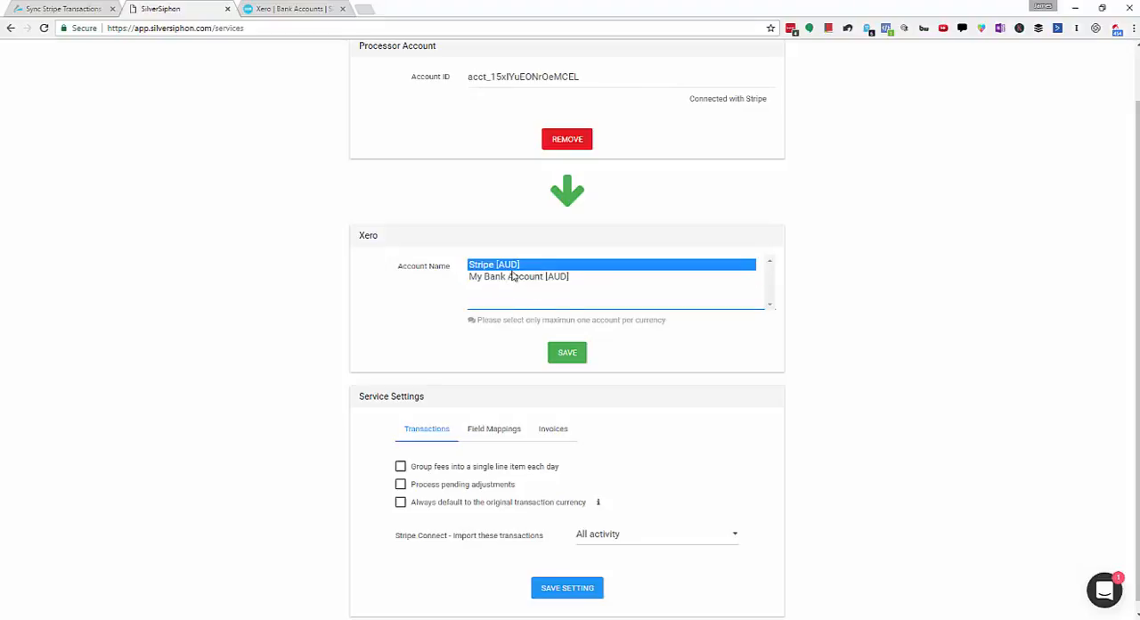
pyautogui.click(567, 359)
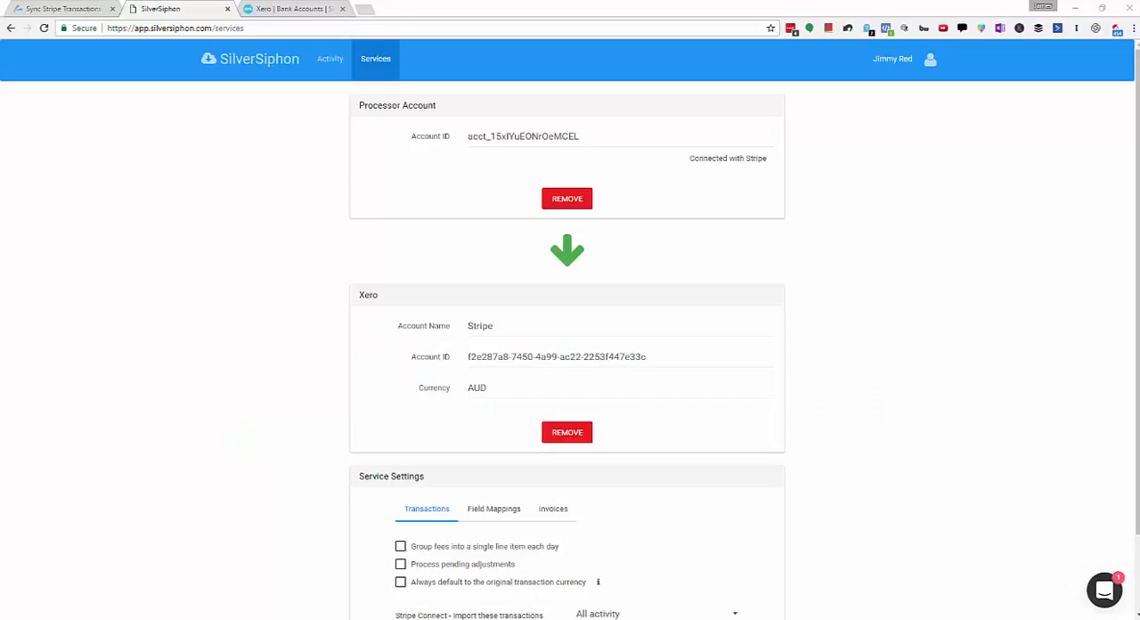
# Step: Open the transaction activity page and view the user account options
pyautogui.click(330, 59)
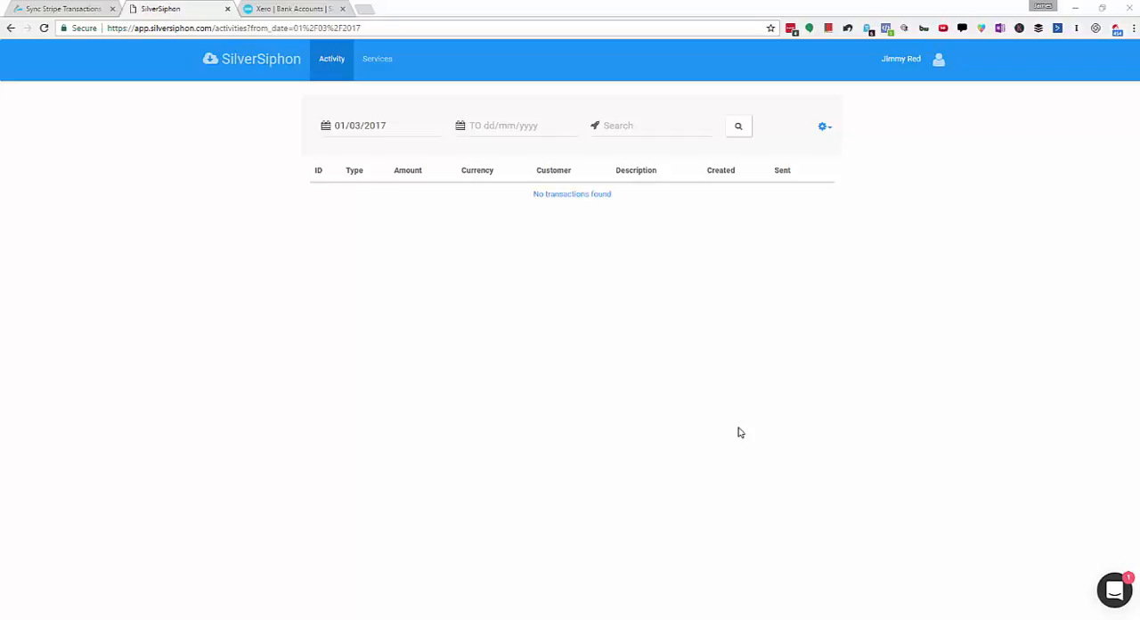
pyautogui.click(938, 60)
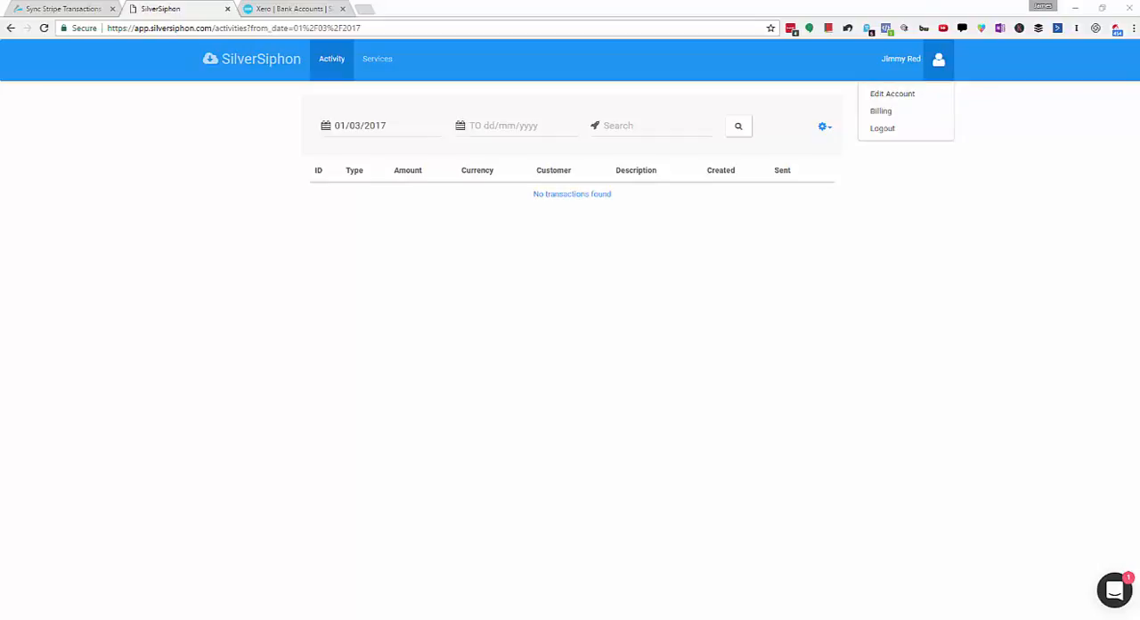
pyautogui.click(603, 337)
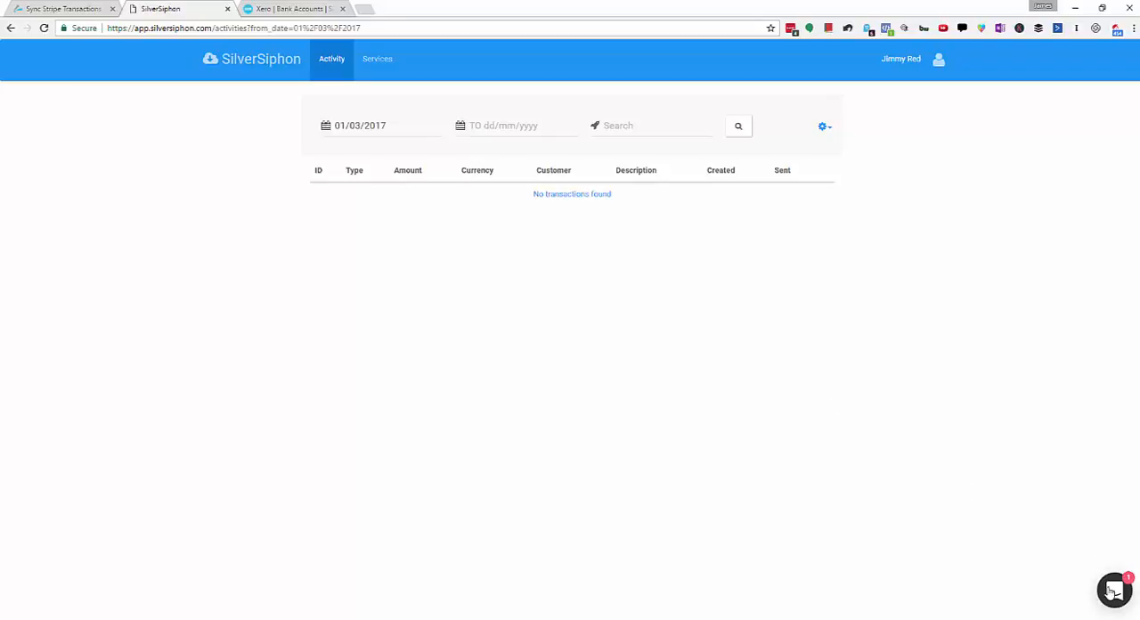
# Step: Check the support chat's welcome message and view the available transaction sync, import and export actions
pyautogui.click(1112, 592)
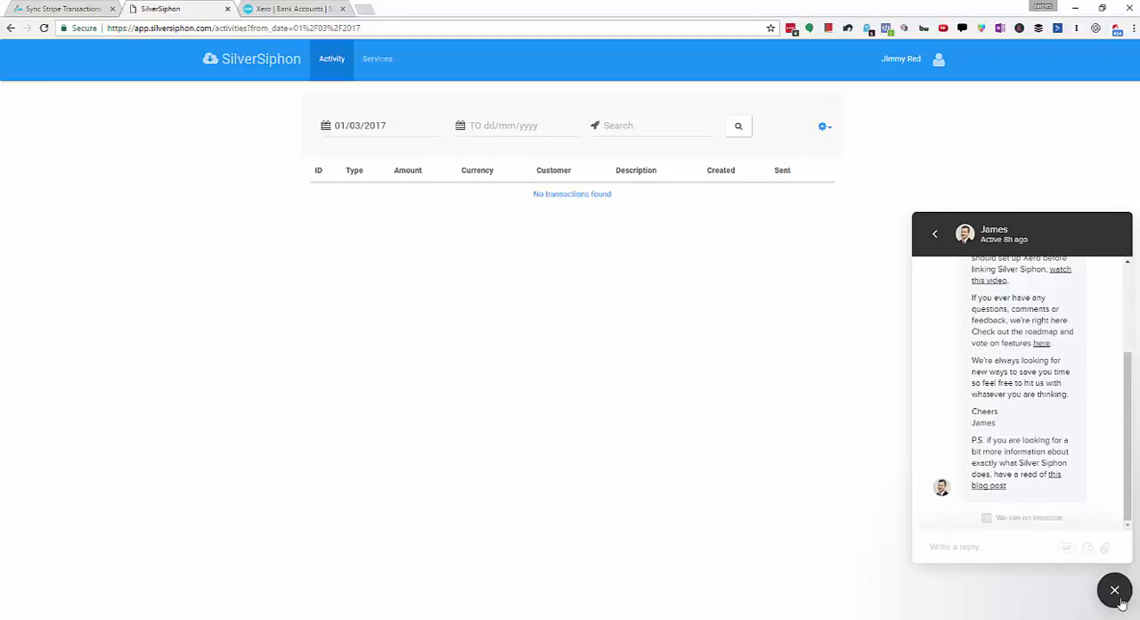
pyautogui.click(1118, 599)
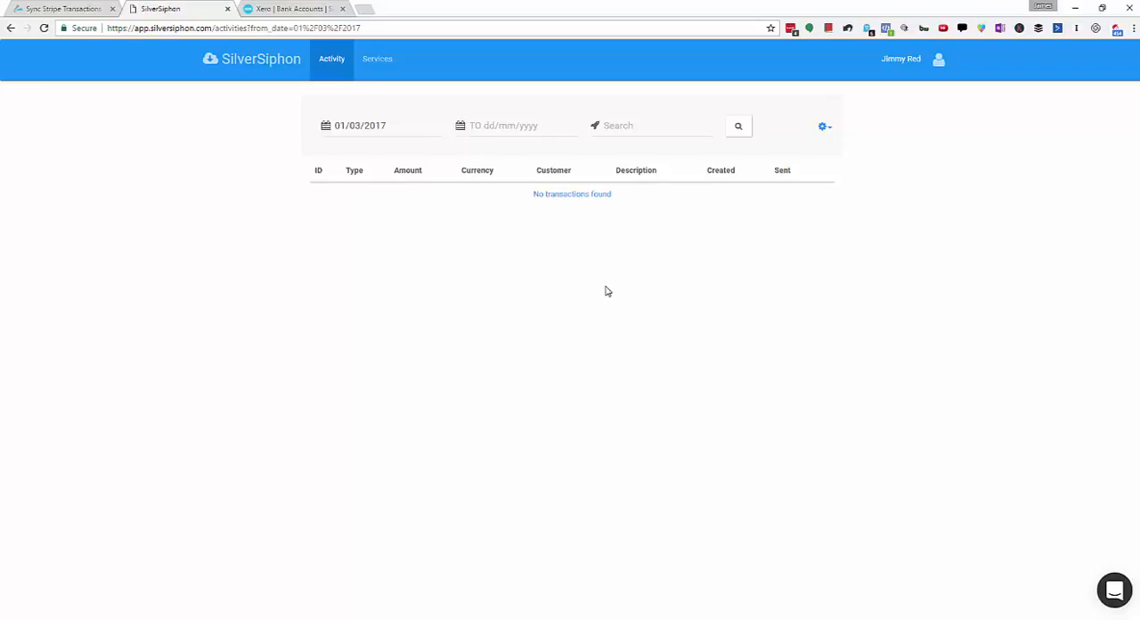
pyautogui.click(836, 129)
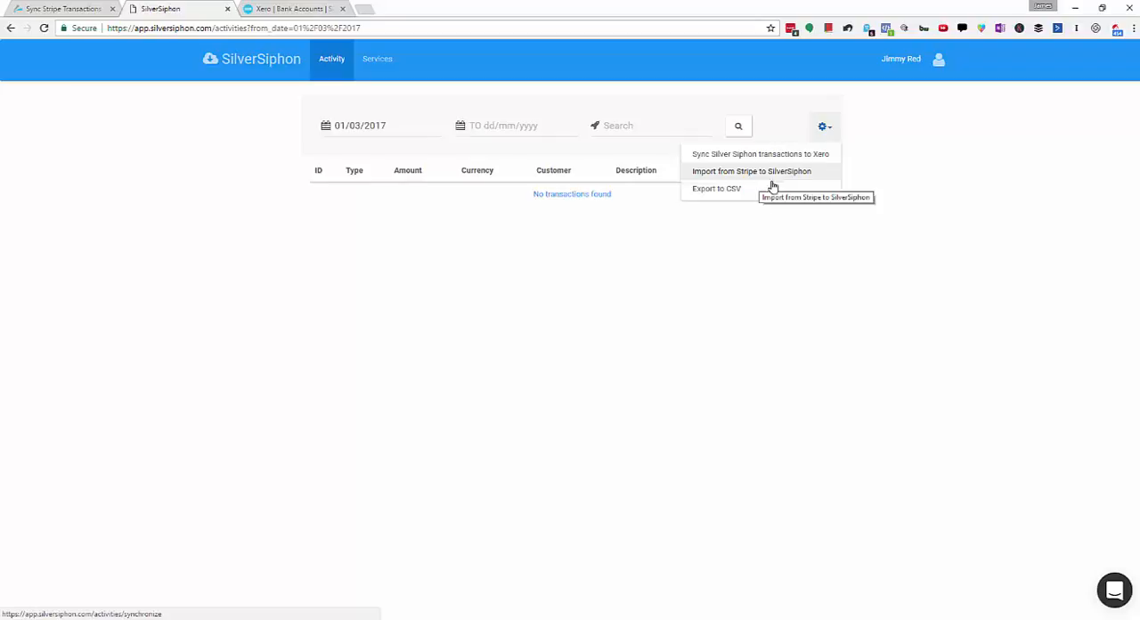
pyautogui.click(725, 314)
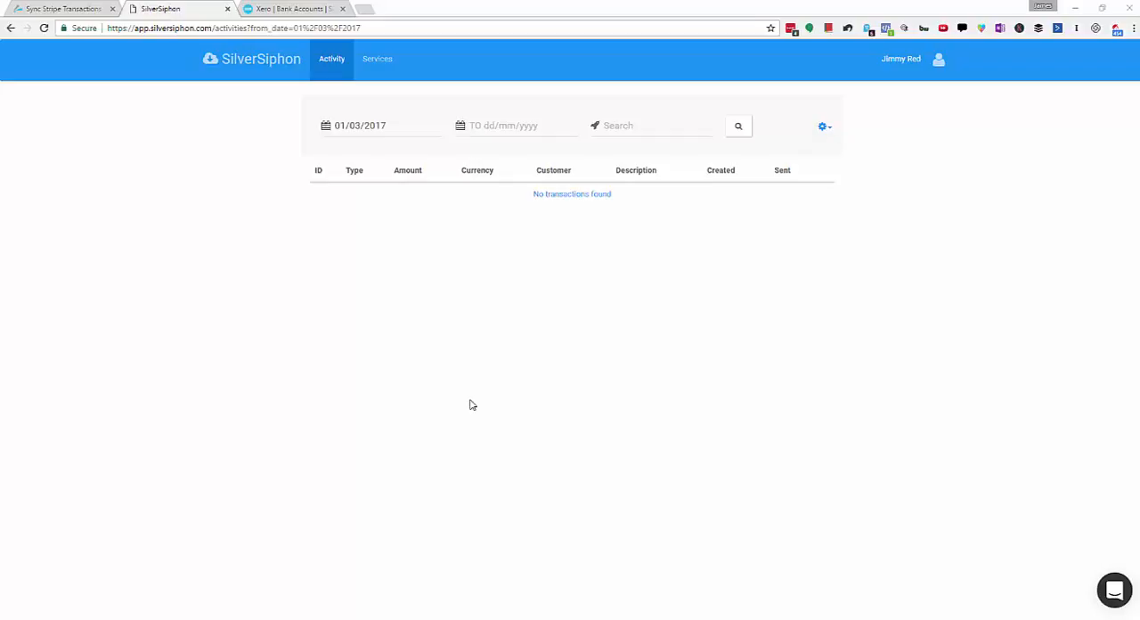
pyautogui.click(1113, 595)
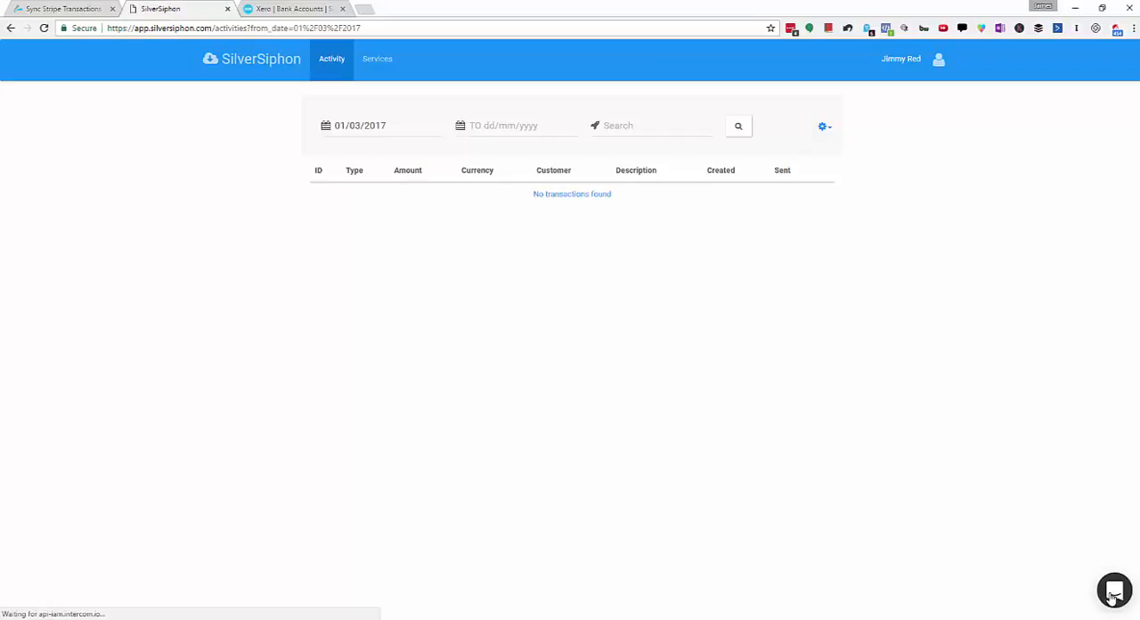